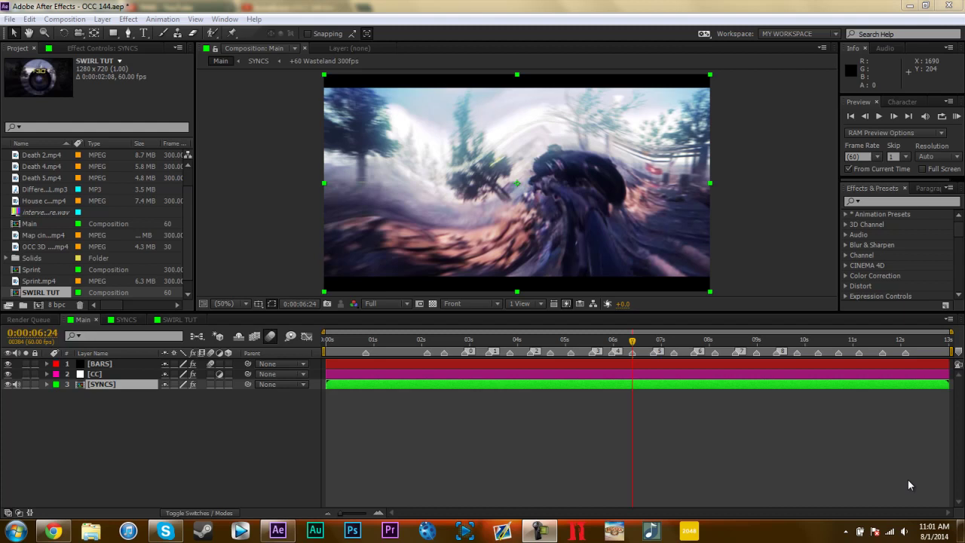
Play the finished Incredicool swirl video in Chrome to 0:07, then close it and return to After Effects.
{"action": "left_click", "coordinate": [52, 531]}
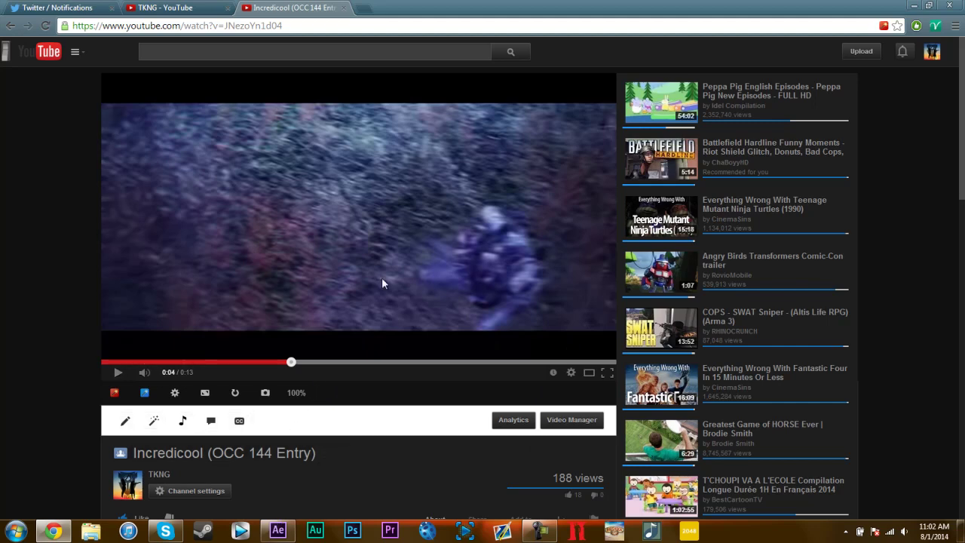
{"action": "left_click", "coordinate": [278, 530]}
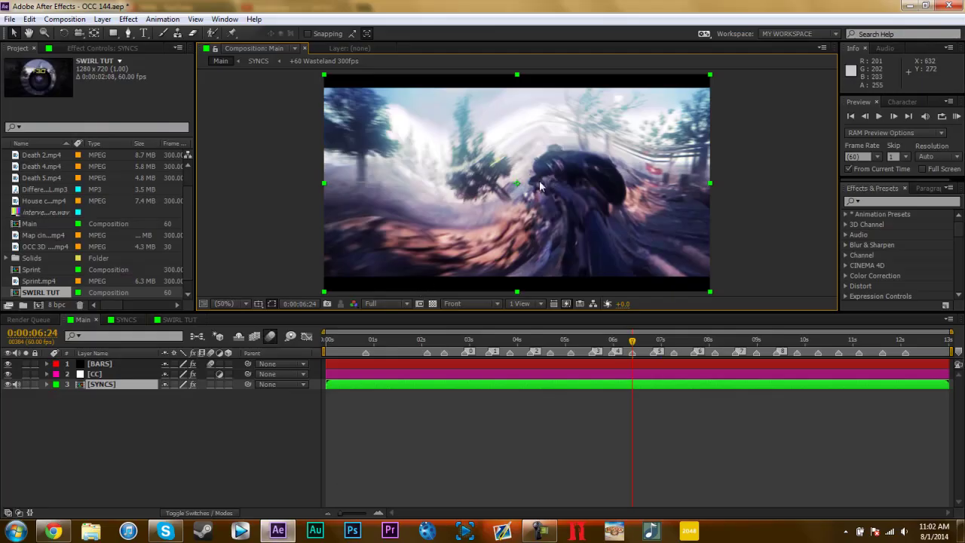
{"action": "key", "text": "alt+Tab"}
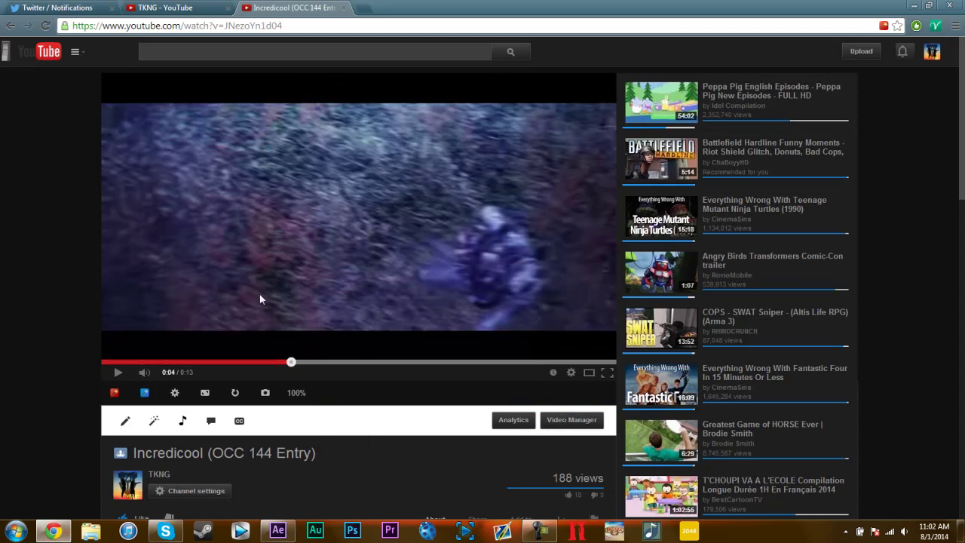
{"action": "left_click", "coordinate": [190, 287]}
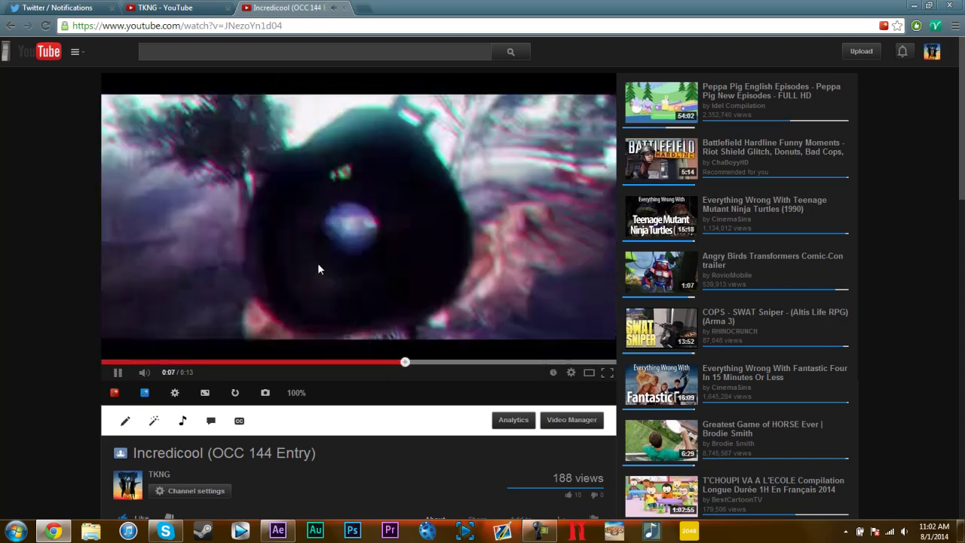
{"action": "left_click_drag", "start_coordinate": [383, 362], "coordinate": [419, 364]}
{"action": "left_click", "coordinate": [343, 8]}
{"action": "left_click", "coordinate": [277, 531]}
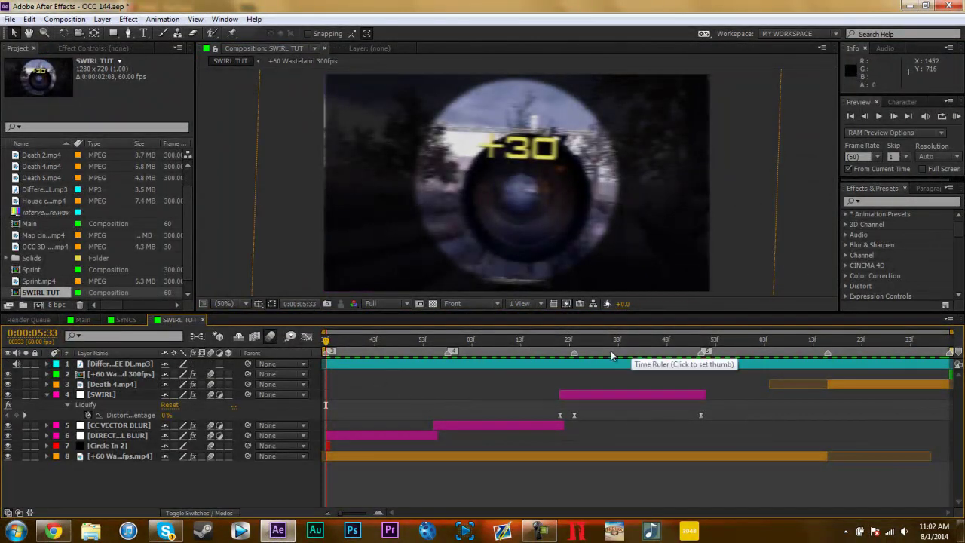
Preview the existing swirl transition from 0:00:06:22 and again from 0:00:06:28.
{"action": "left_click", "coordinate": [955, 117]}
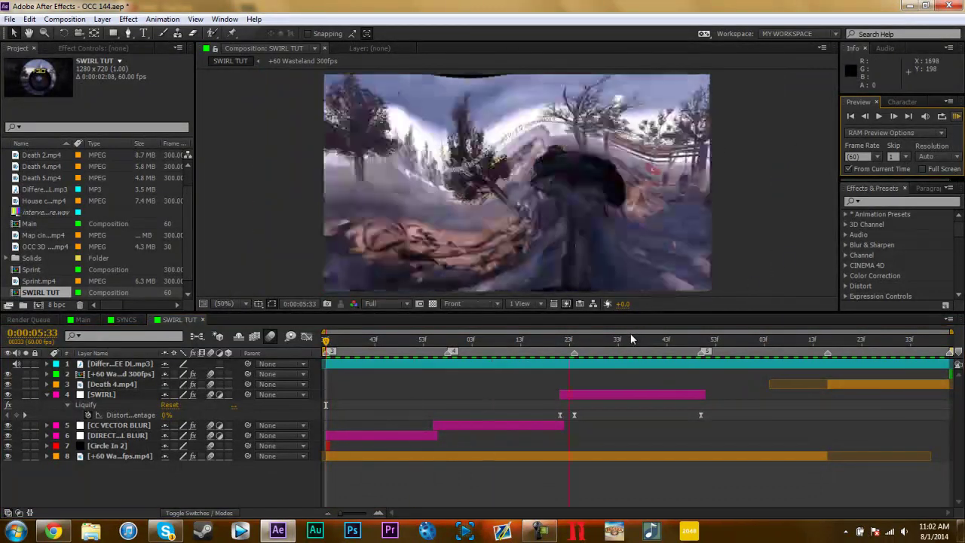
{"action": "left_click", "coordinate": [567, 342]}
{"action": "key", "text": "KP_0"}
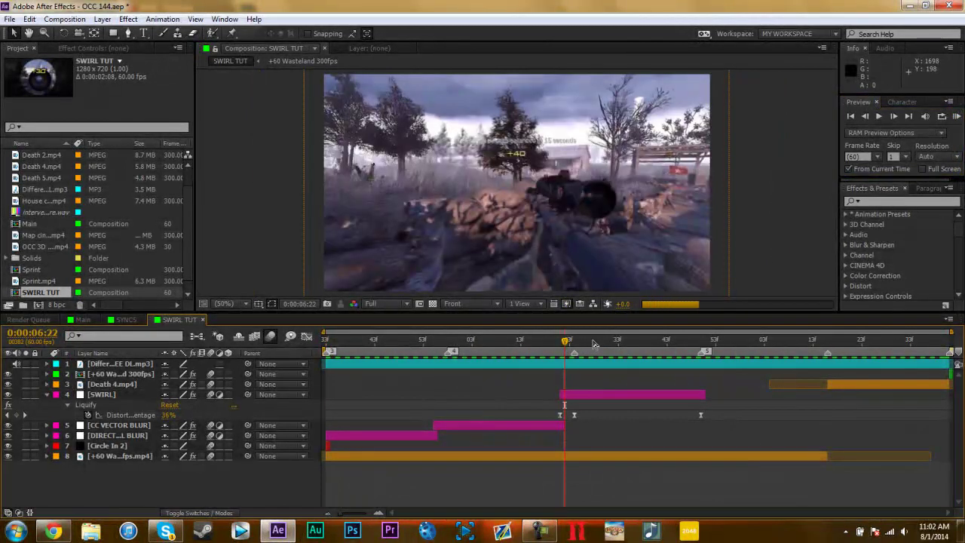
{"action": "left_click", "coordinate": [594, 344]}
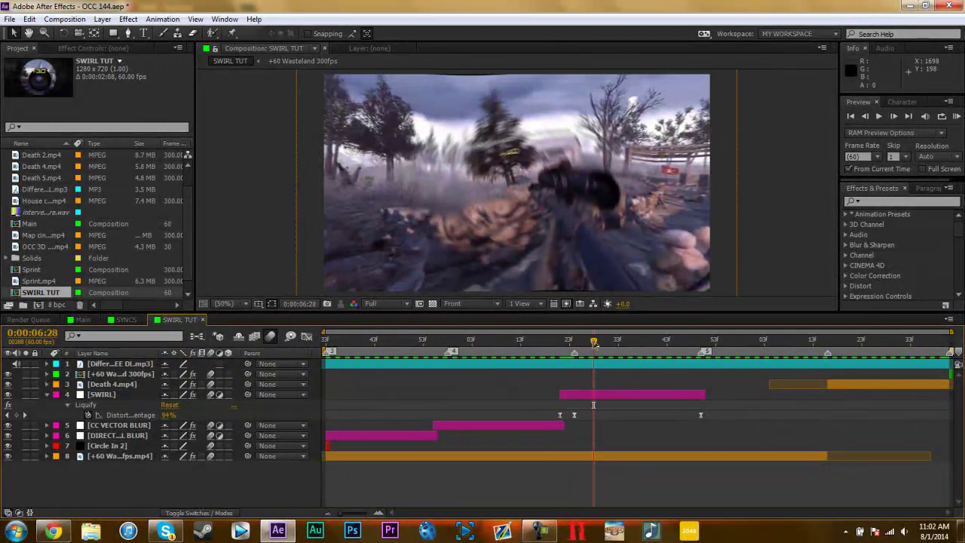
{"action": "key", "text": "KP_0"}
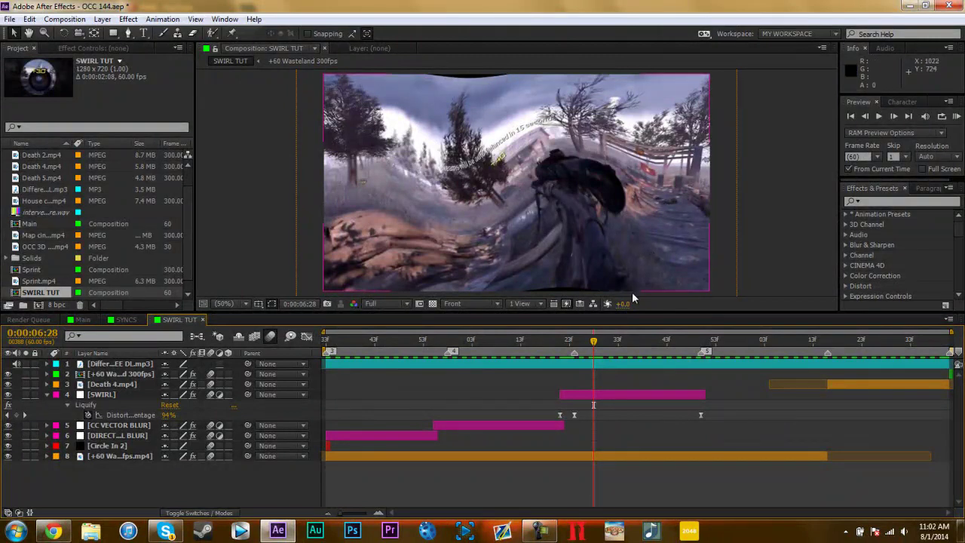
Check the Main comp, then select the SWIRL layer's Liquify effect in Effect Controls.
{"action": "left_click", "coordinate": [85, 319]}
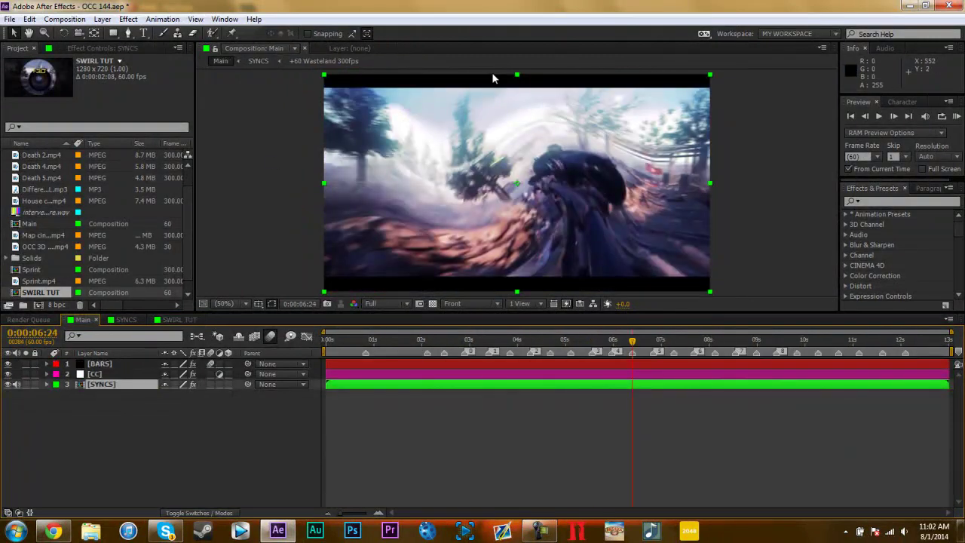
{"action": "left_click", "coordinate": [179, 319]}
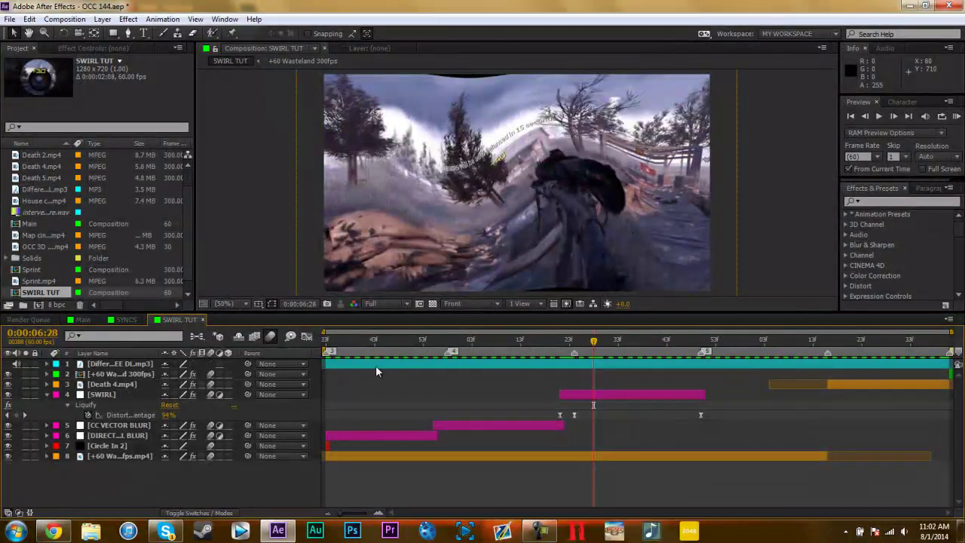
{"action": "left_click", "coordinate": [575, 393]}
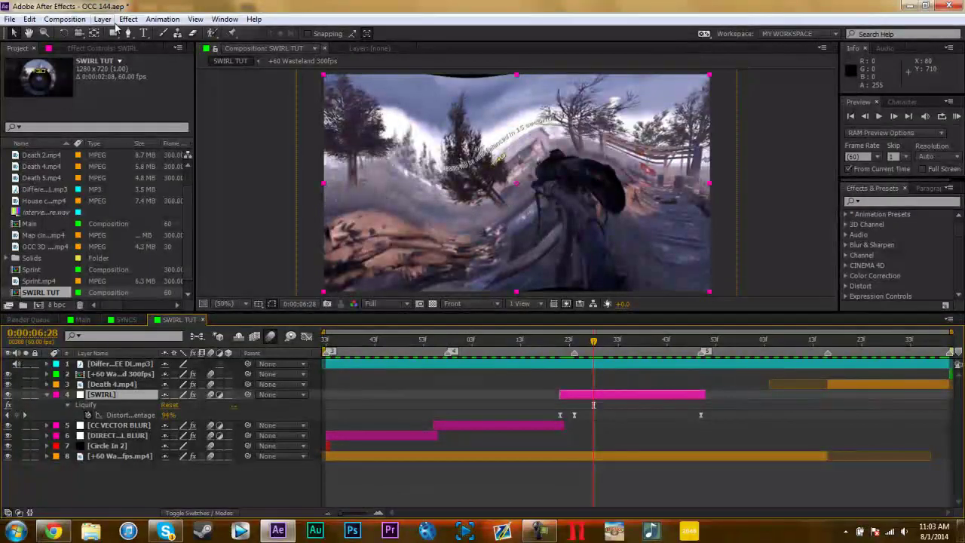
{"action": "left_click", "coordinate": [102, 48]}
{"action": "left_click", "coordinate": [34, 70]}
Delete the old Liquify and apply a fresh Liquify, found by searching 'liq', to the SWIRL layer.
{"action": "key", "text": "Delete"}
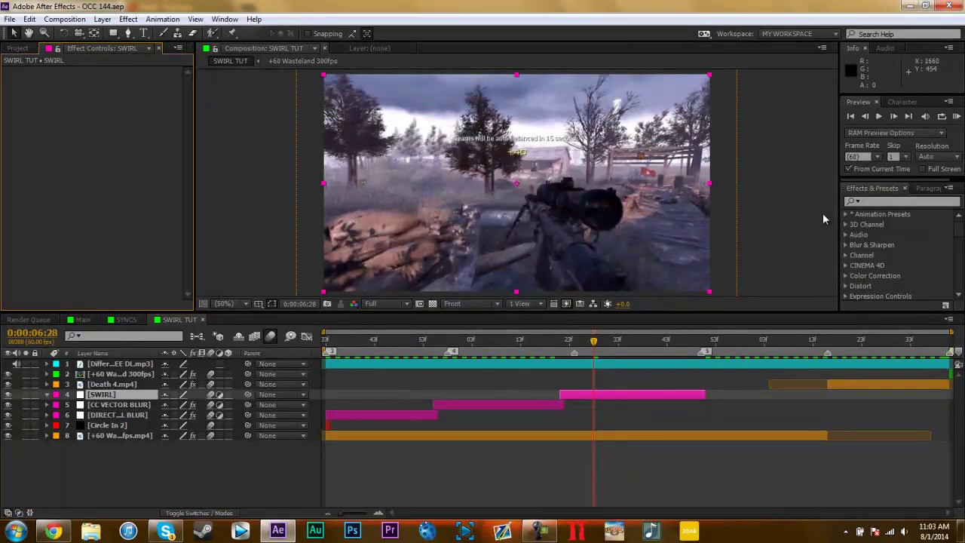
{"action": "left_click", "coordinate": [872, 202]}
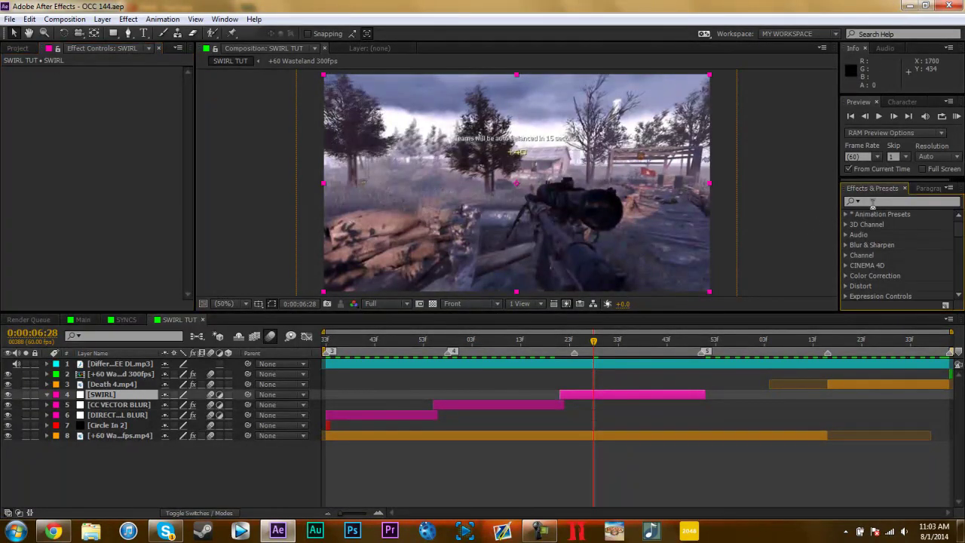
{"action": "left_click", "coordinate": [875, 203]}
{"action": "type", "text": "liq"}
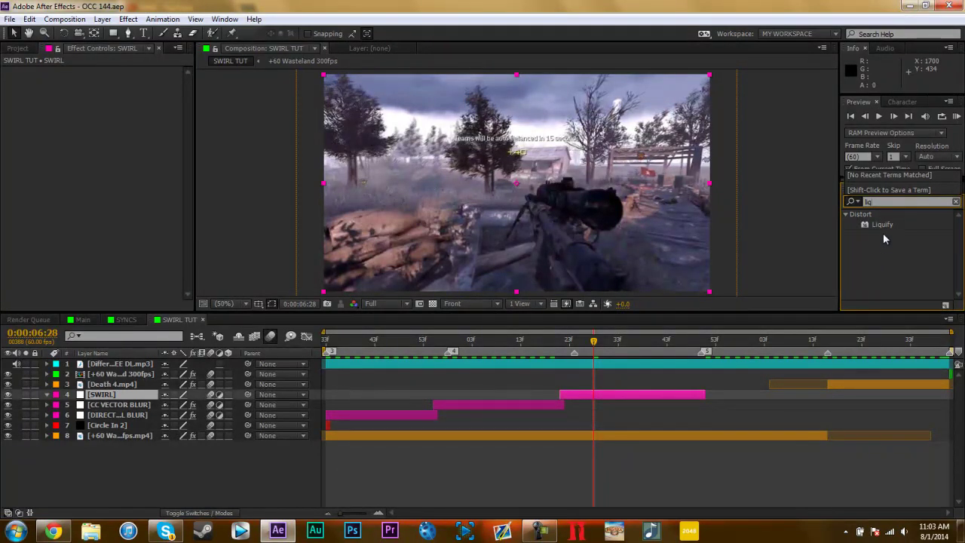
{"action": "left_click_drag", "start_coordinate": [882, 220], "coordinate": [616, 395]}
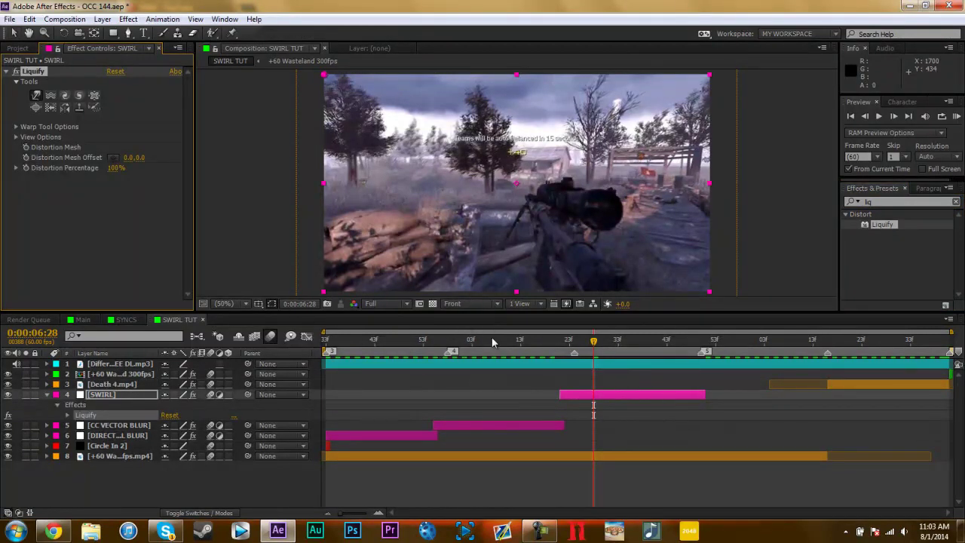
Inspect the CC VECTOR BLUR layer's Amount keyframes, then return to 0:00:06:24 with SWIRL selected.
{"action": "left_click", "coordinate": [574, 349]}
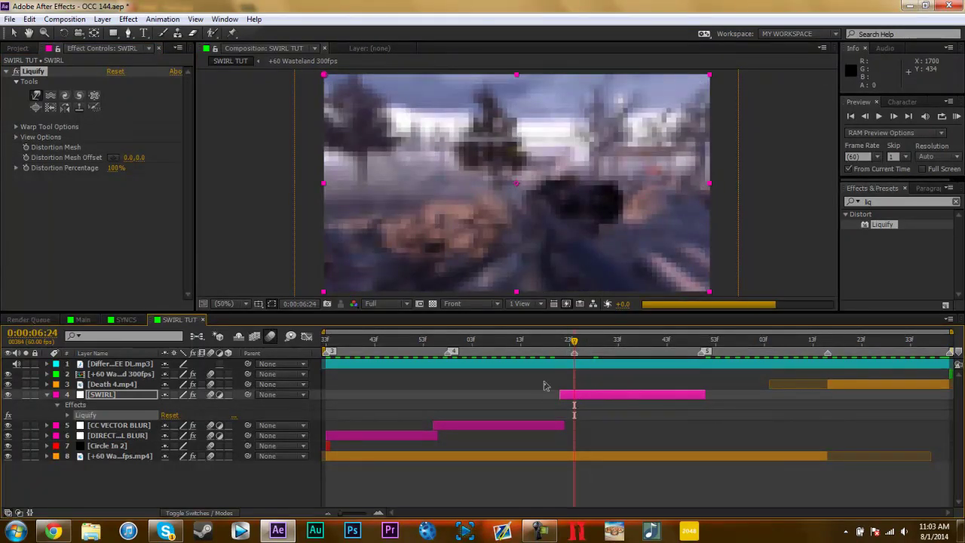
{"action": "left_click", "coordinate": [487, 425]}
{"action": "key", "text": "i"}
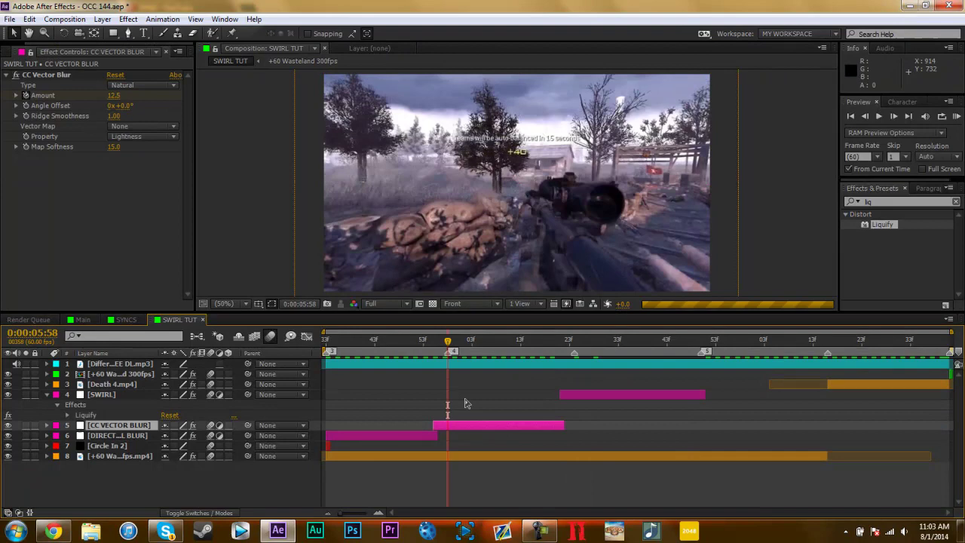
{"action": "key", "text": "u"}
{"action": "key", "text": "Page_Up"}
{"action": "key", "text": "Page_Up"}
{"action": "key", "text": "Page_Up"}
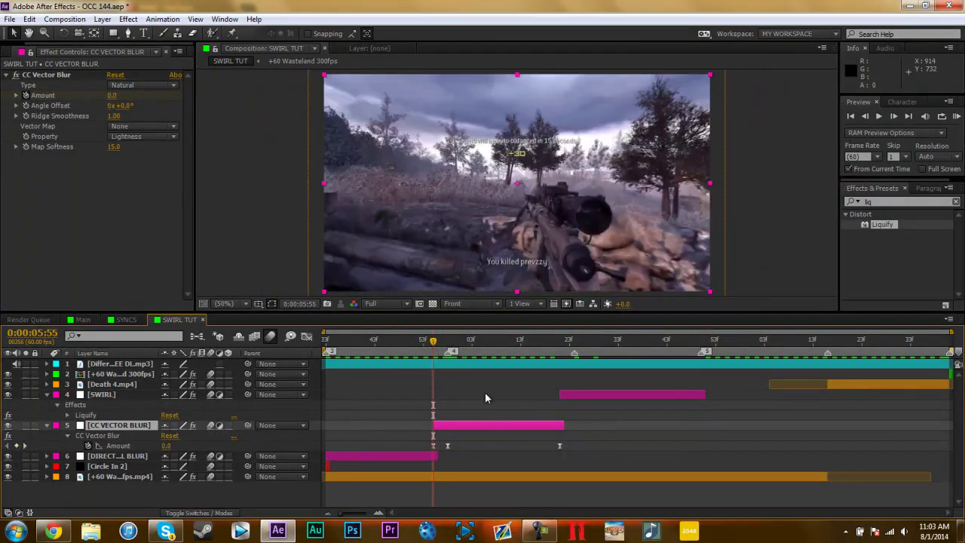
{"action": "key", "text": "Page_Down"}
{"action": "key", "text": "Page_Down"}
{"action": "key", "text": "Page_Down"}
{"action": "key", "text": "u"}
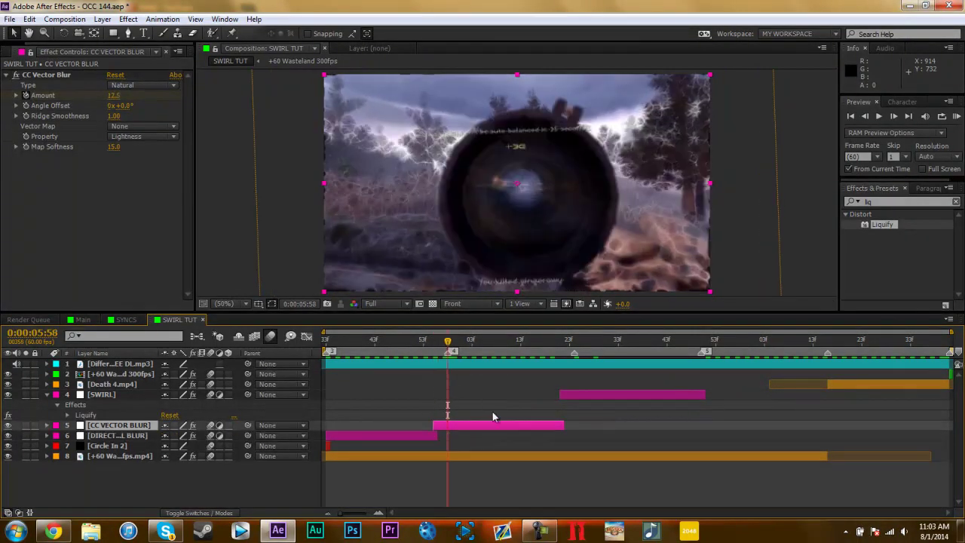
{"action": "left_click", "coordinate": [574, 343]}
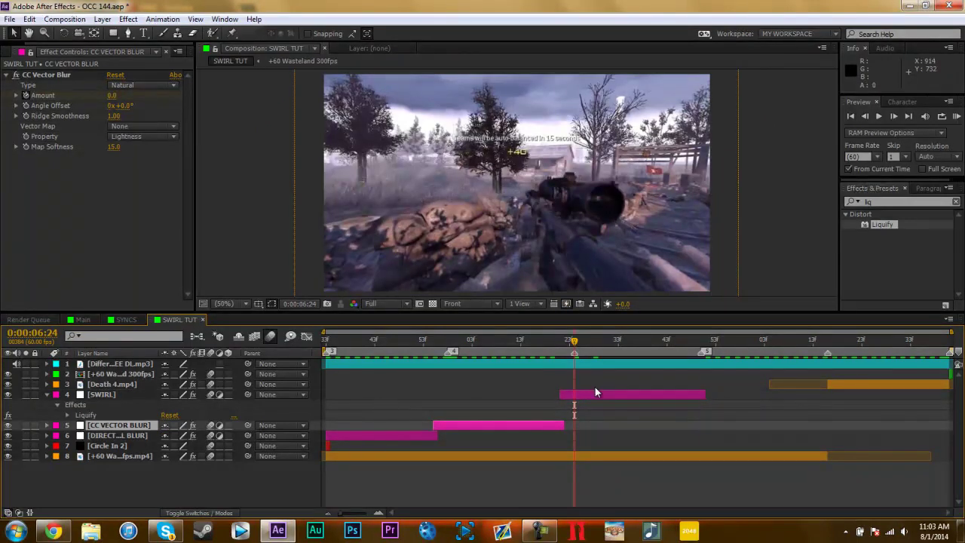
{"action": "left_click", "coordinate": [597, 394]}
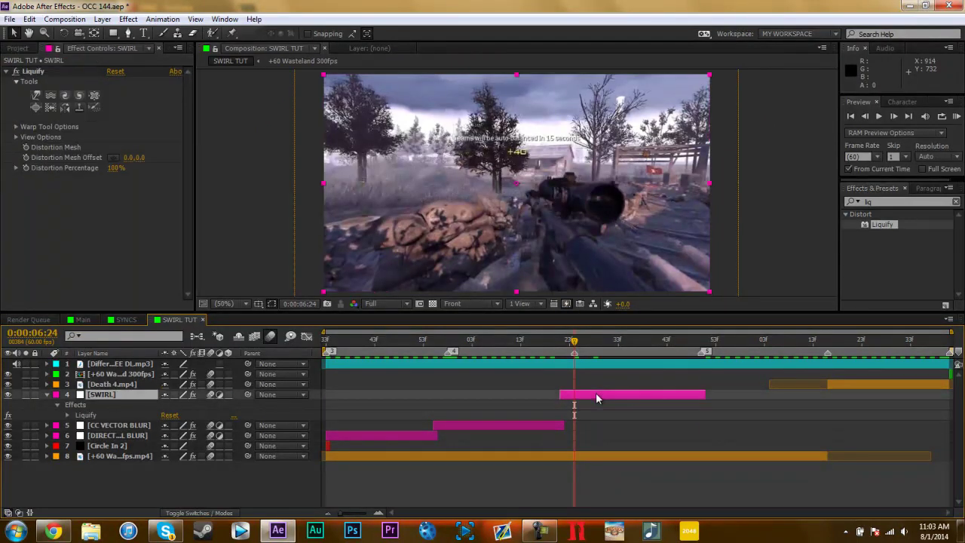
Switch Liquify to the Twirl Clockwise tool with Brush Size 300 and Brush Pressure 100.
{"action": "left_click", "coordinate": [77, 96]}
{"action": "left_click", "coordinate": [79, 95]}
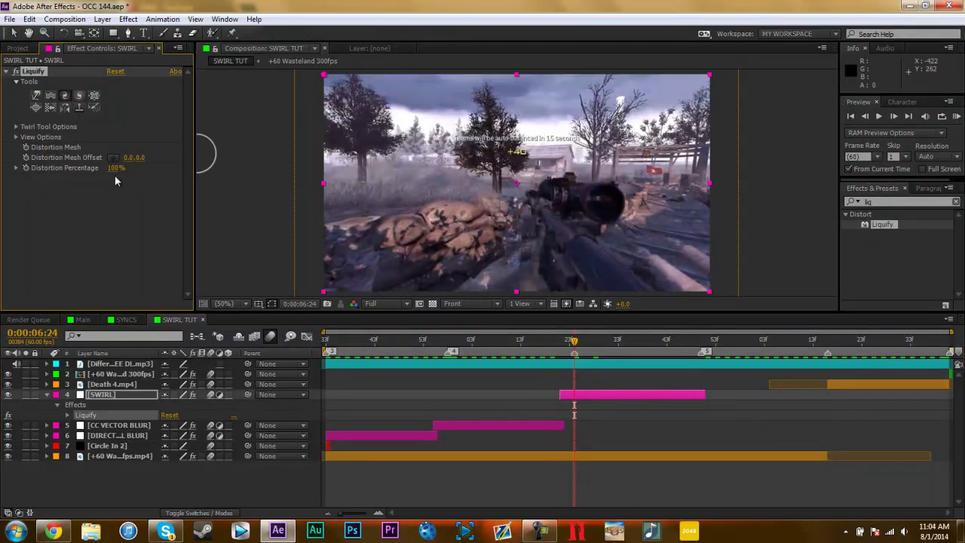
{"action": "left_click", "coordinate": [15, 127]}
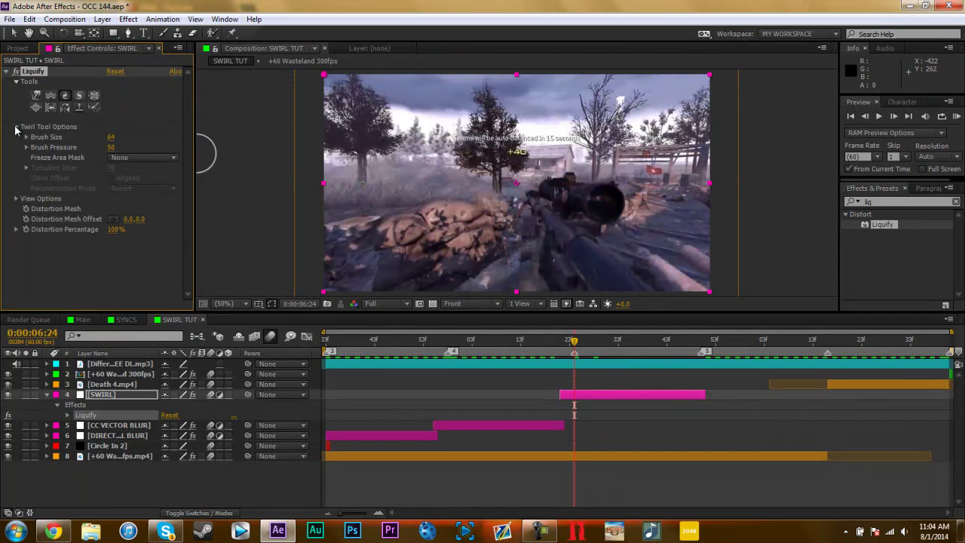
{"action": "left_click_drag", "start_coordinate": [111, 137], "coordinate": [196, 138]}
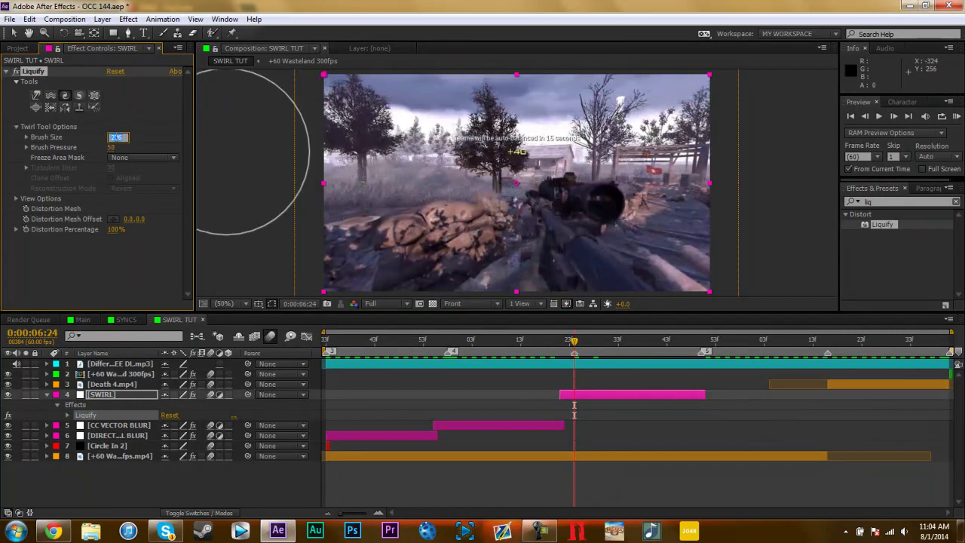
{"action": "type", "text": "300"}
{"action": "key", "text": "Return"}
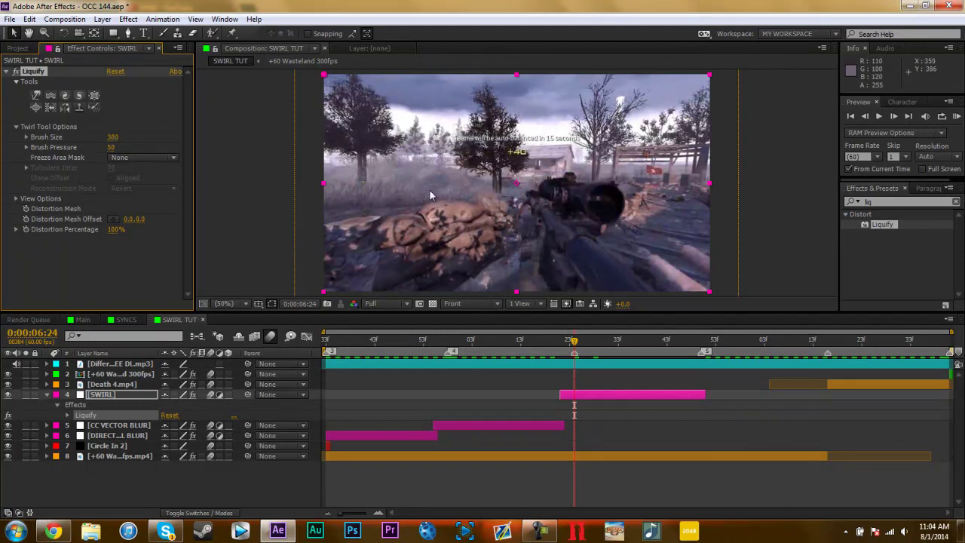
{"action": "left_click", "coordinate": [111, 147]}
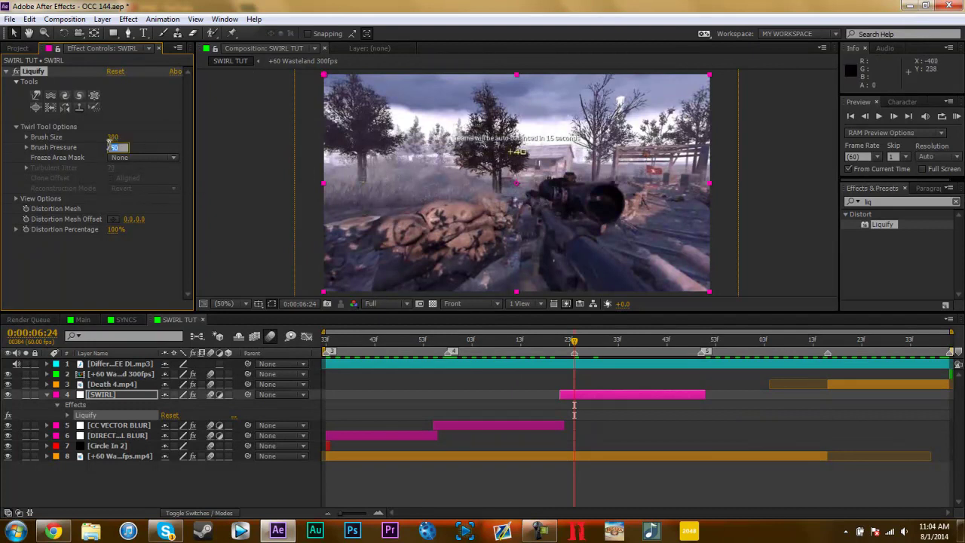
{"action": "key", "text": "Return"}
Select the SWIRL layer's Liquify effect and apply a test twirl at the centre of the gameplay frame.
{"action": "left_click", "coordinate": [631, 393]}
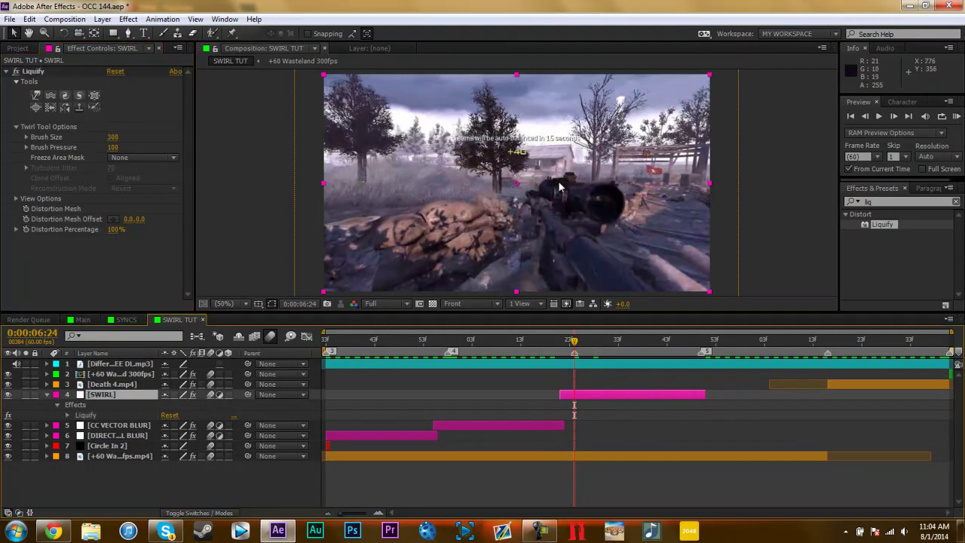
{"action": "left_click", "coordinate": [54, 69]}
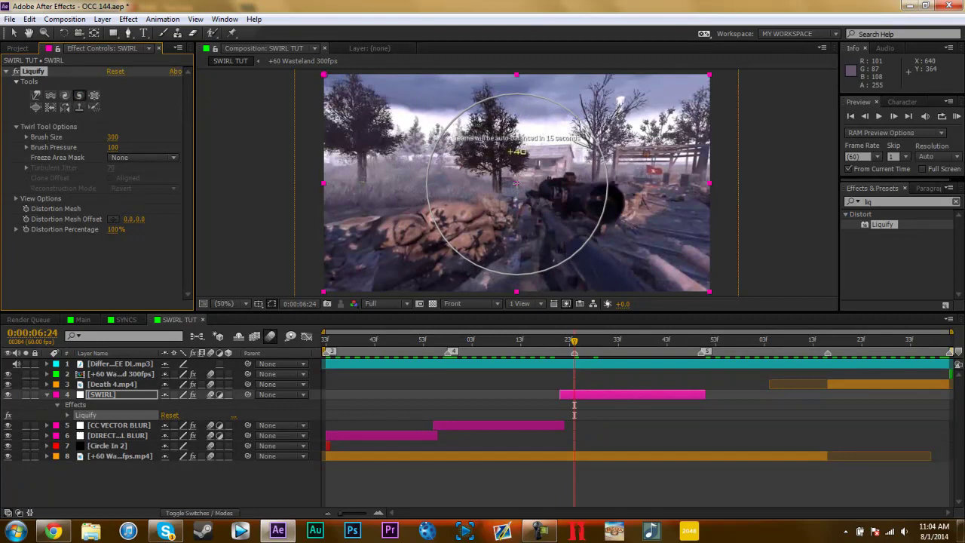
{"action": "left_click_drag", "start_coordinate": [516, 184], "coordinate": [516, 183]}
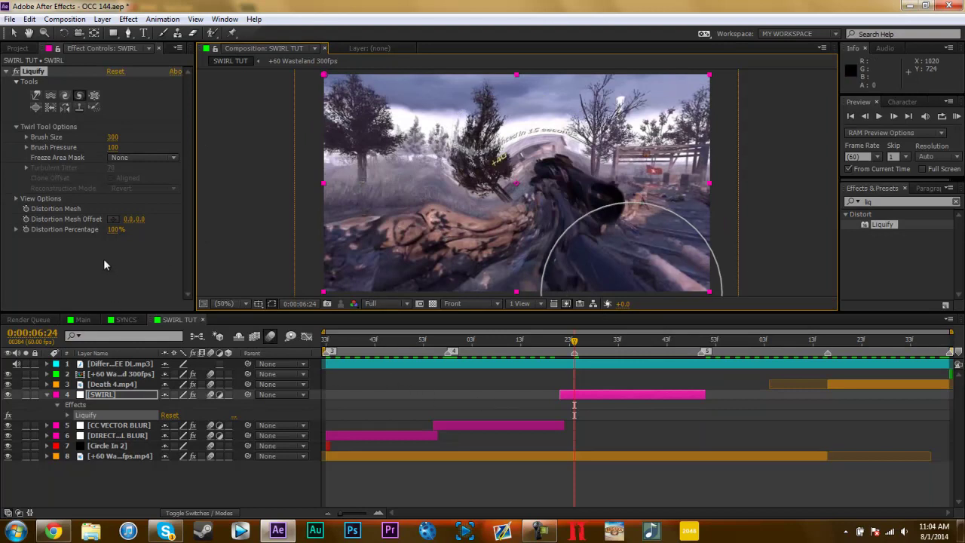
Undo the test twirl and set the brush to Brush Size 500 and Brush Pressure 75.
{"action": "key", "text": "ctrl+z"}
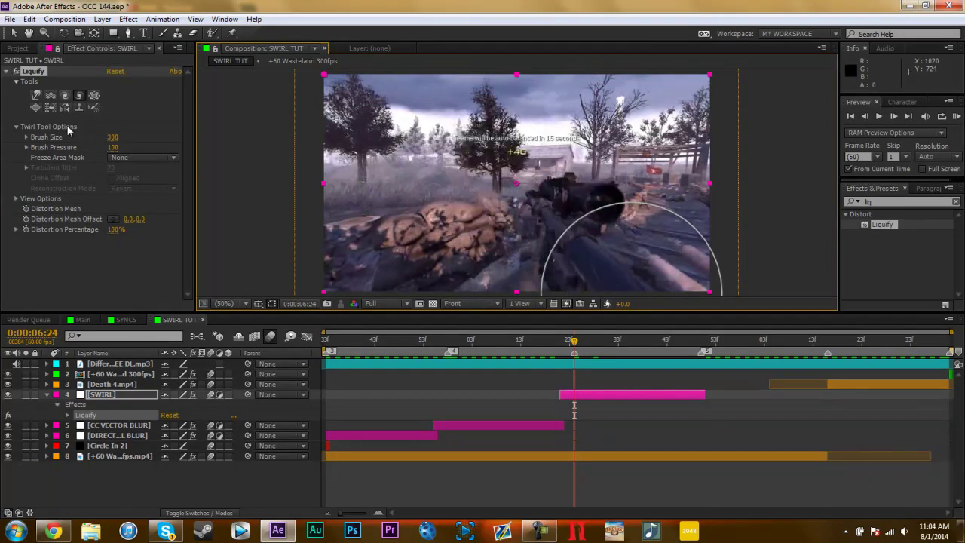
{"action": "left_click", "coordinate": [113, 137]}
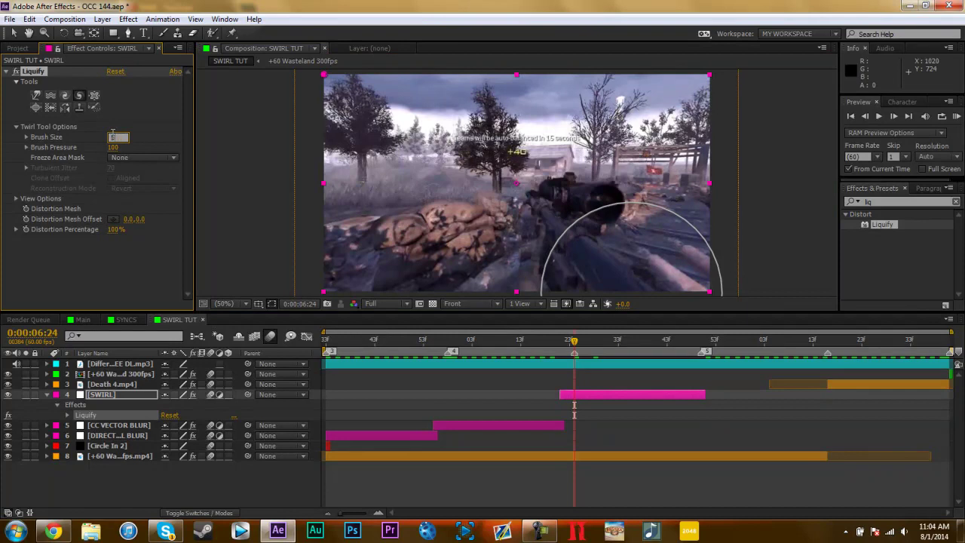
{"action": "key", "text": "Return"}
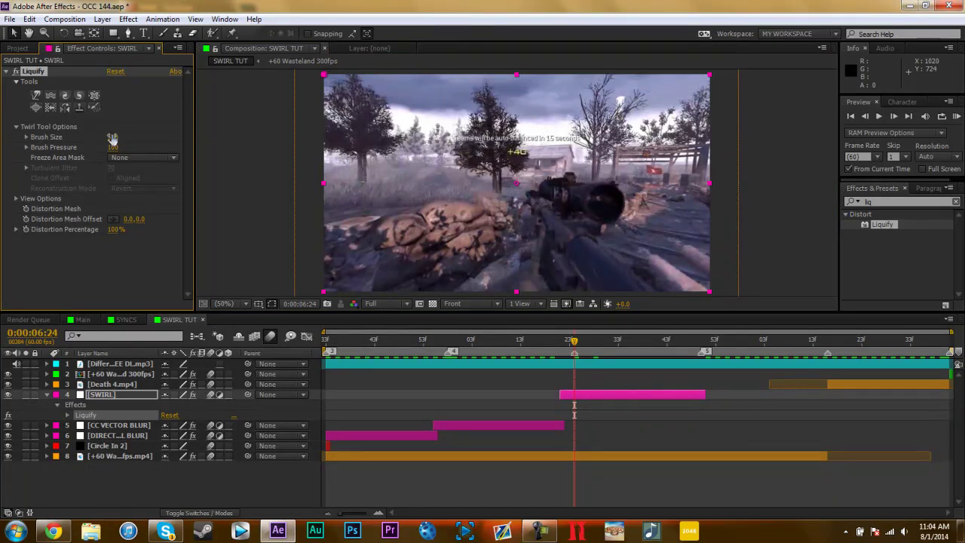
{"action": "left_click", "coordinate": [115, 147]}
{"action": "type", "text": "75"}
{"action": "key", "text": "Return"}
Twirl the footage around the frame centre, redoing an off-centre first attempt.
{"action": "left_click", "coordinate": [65, 96]}
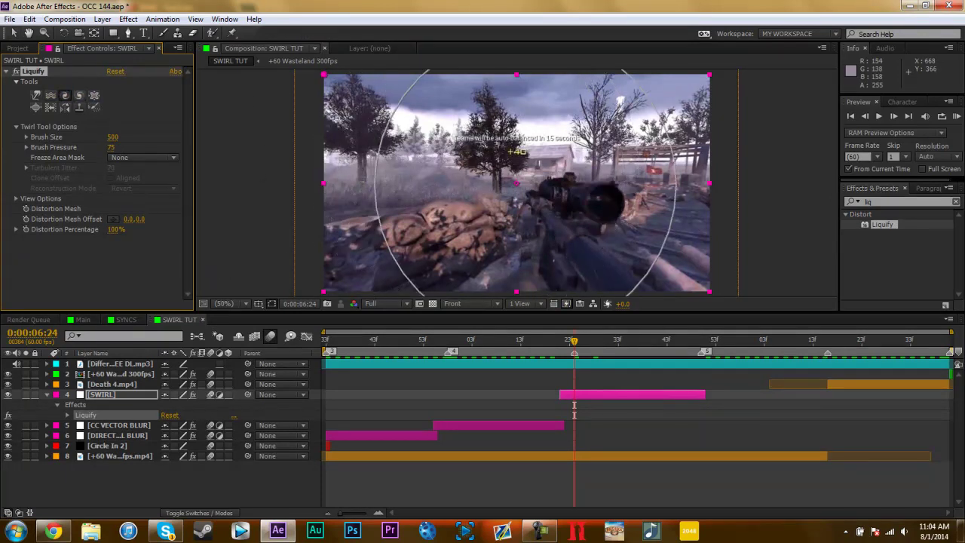
{"action": "left_click_drag", "start_coordinate": [516, 182], "coordinate": [516, 184]}
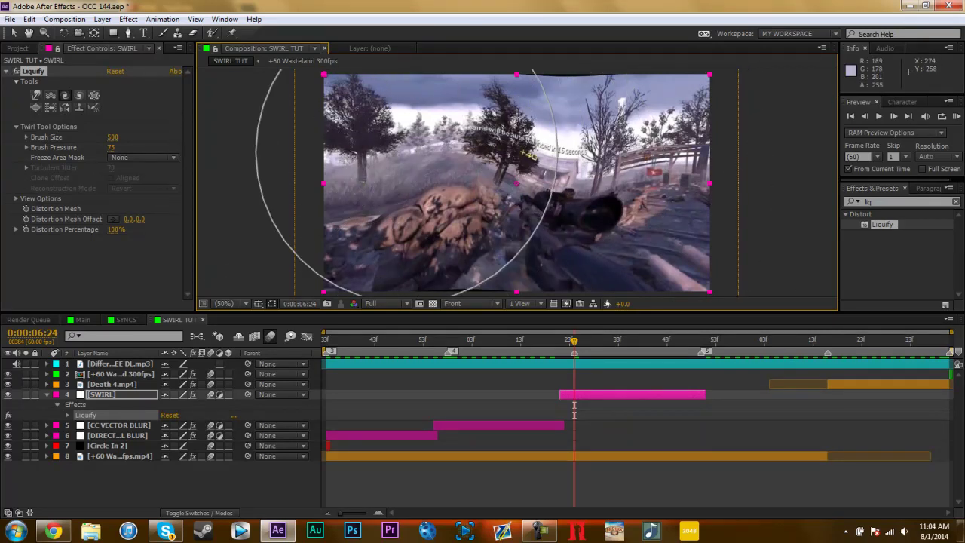
{"action": "key", "text": "ctrl+z"}
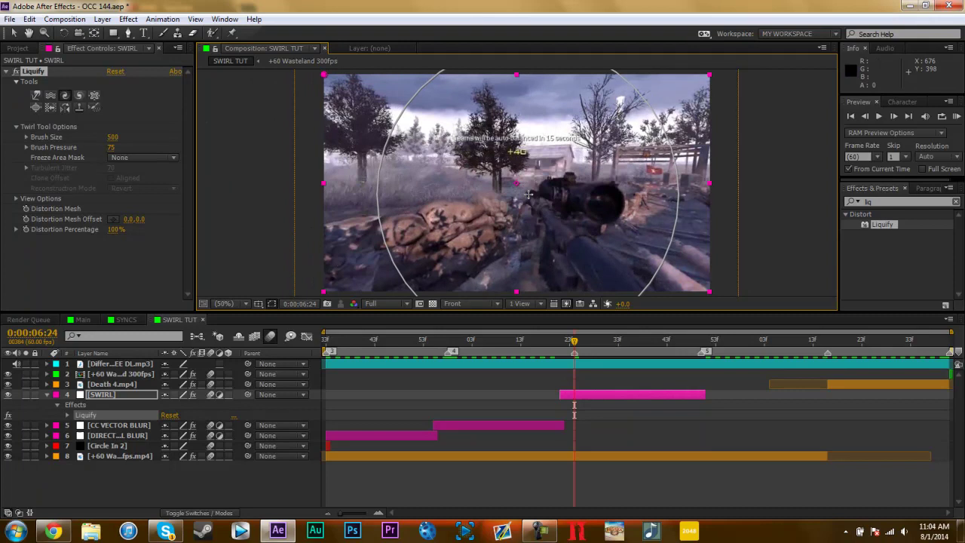
{"action": "left_click_drag", "start_coordinate": [515, 184], "coordinate": [515, 184]}
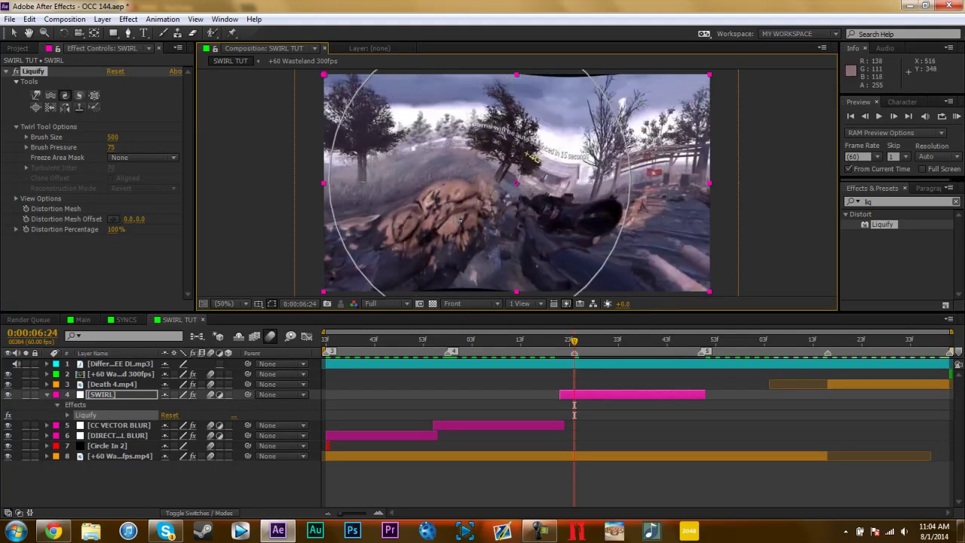
{"action": "left_click", "coordinate": [89, 244]}
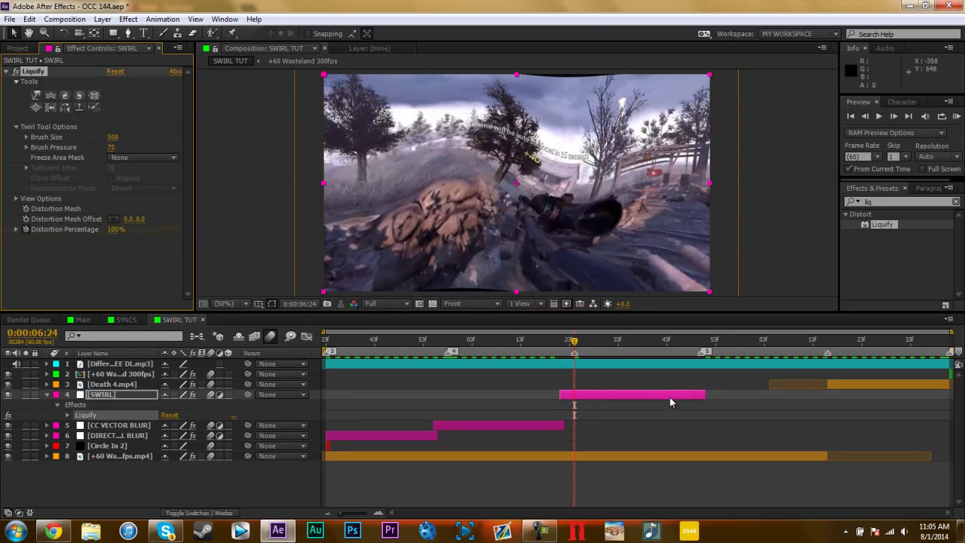
Apply Easy Ease to the 100% Distortion Percentage keyframe at 0:00:06:24 and preview it.
{"action": "key", "text": "u"}
{"action": "right_click", "coordinate": [576, 414]}
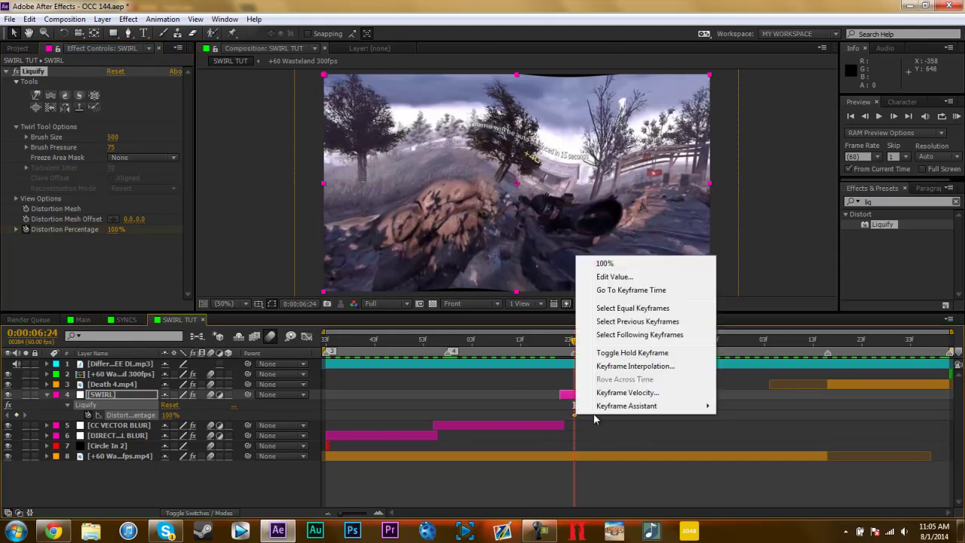
{"action": "mouse_move", "coordinate": [600, 413]}
{"action": "left_click", "coordinate": [746, 432]}
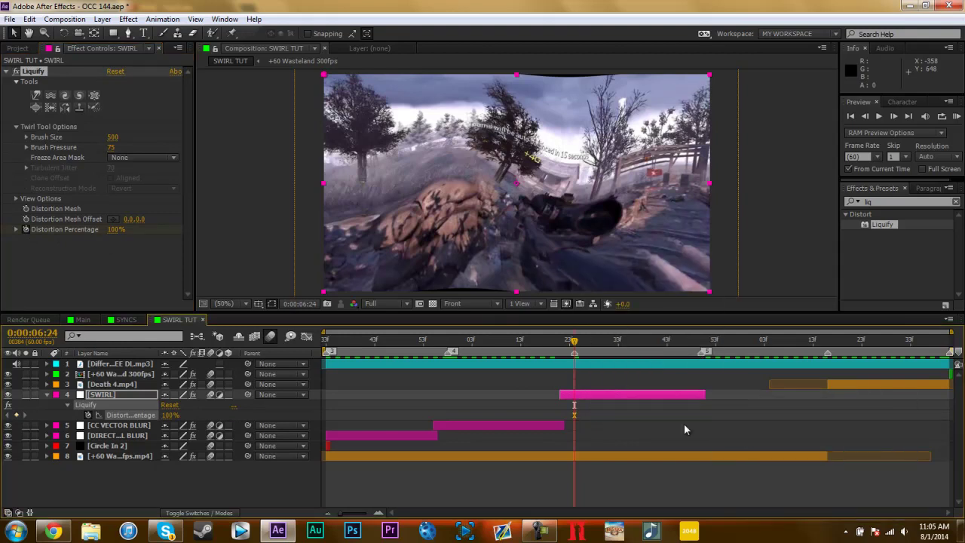
{"action": "key", "text": "KP_0"}
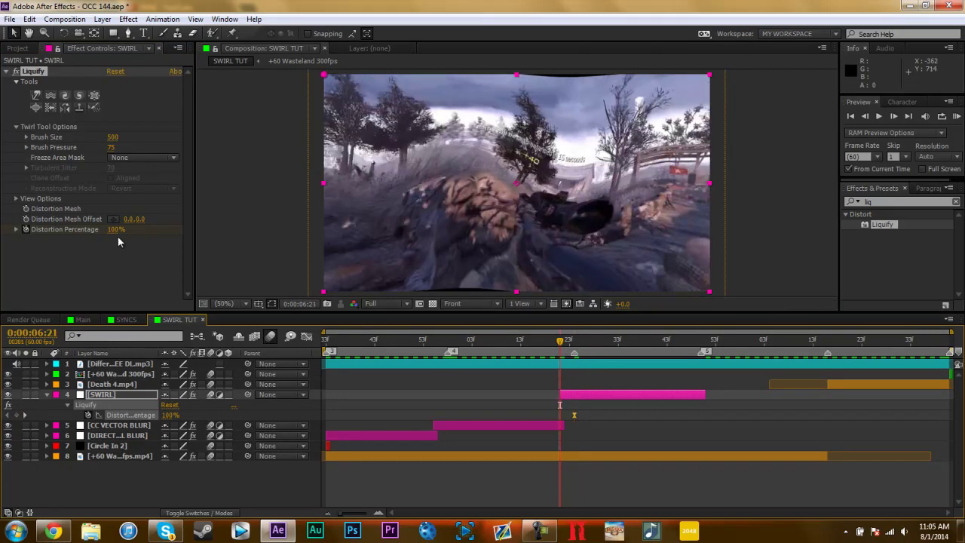
Set Distortion Percentage to 0% at 0:00:06:21 and preview the ramp up to 100%.
{"action": "left_click", "coordinate": [116, 230]}
{"action": "key", "text": "KP_0"}
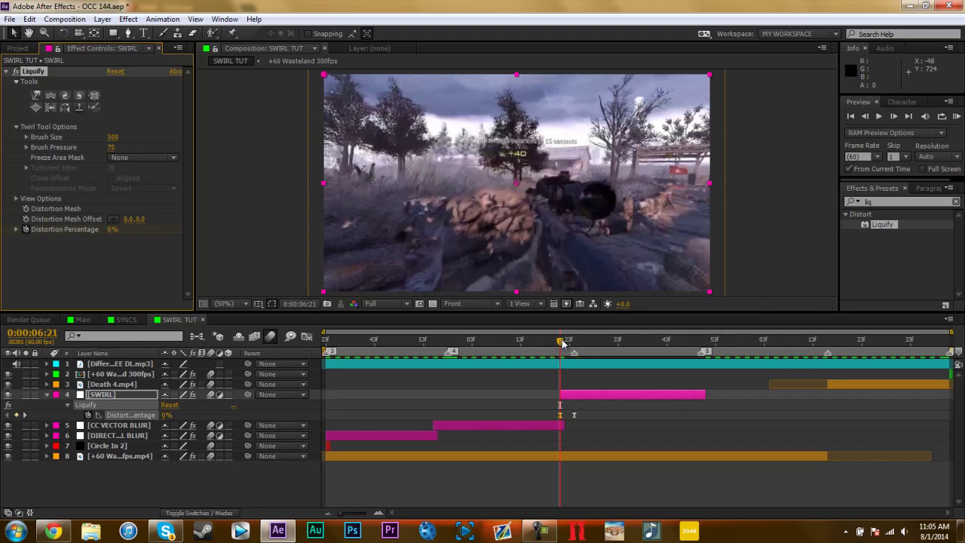
{"action": "left_click_drag", "start_coordinate": [562, 343], "coordinate": [574, 344]}
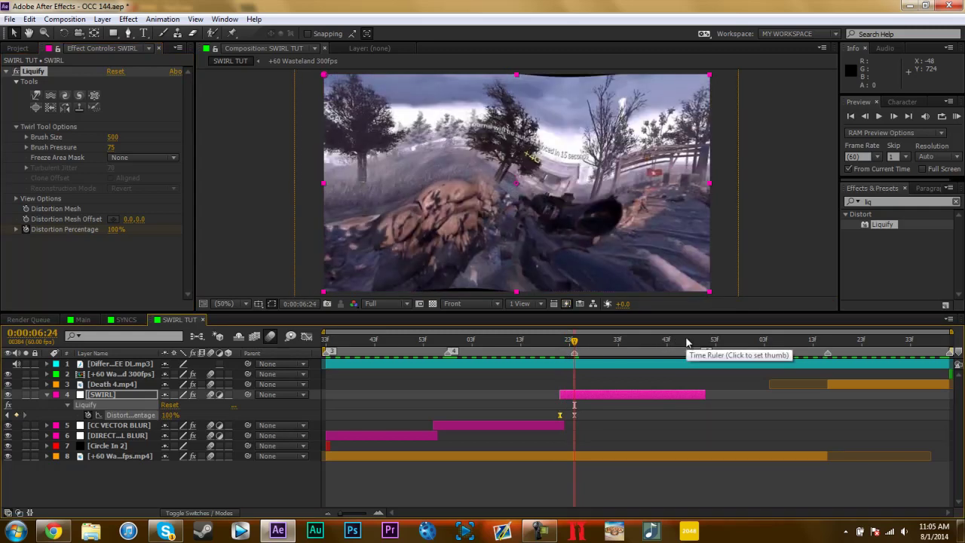
Keyframe Distortion Percentage back to 0% at 0:00:06:51, then scrub from 0:00:06:24 to check the unwind.
{"action": "left_click", "coordinate": [701, 343]}
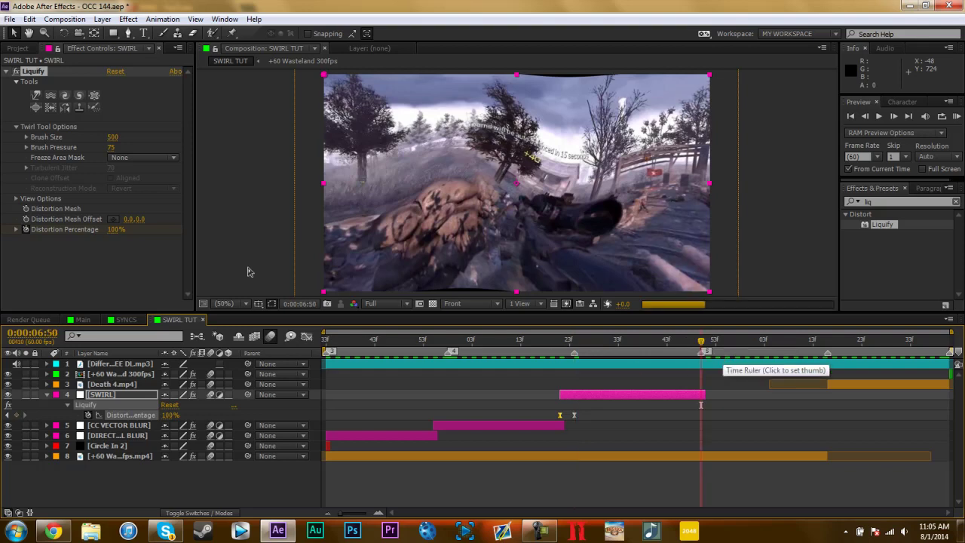
{"action": "key", "text": "Page_Down"}
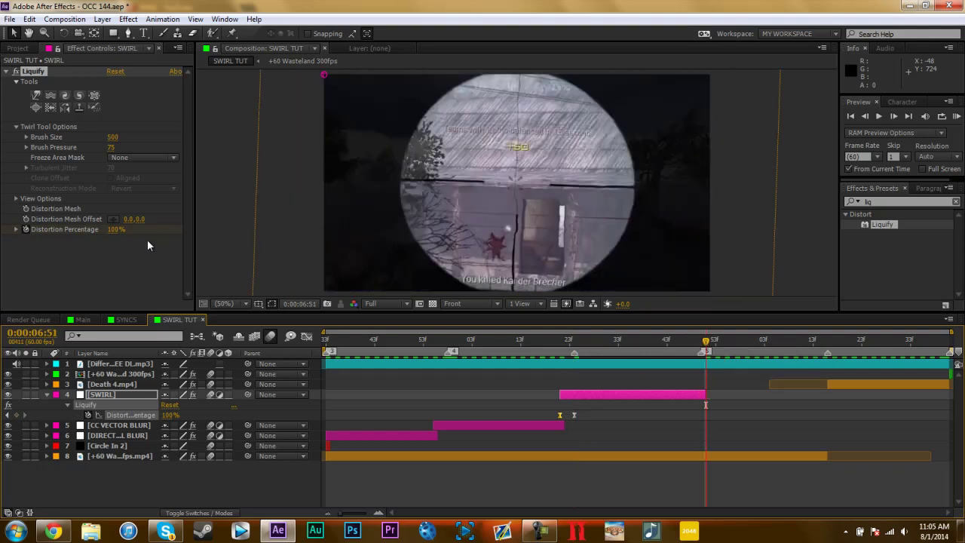
{"action": "left_click", "coordinate": [115, 230]}
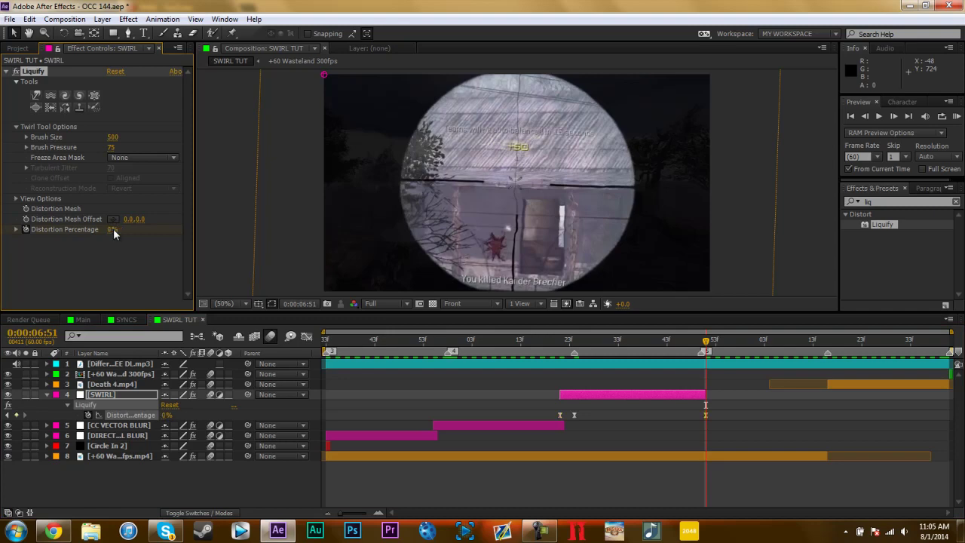
{"action": "left_click_drag", "start_coordinate": [552, 349], "coordinate": [576, 354]}
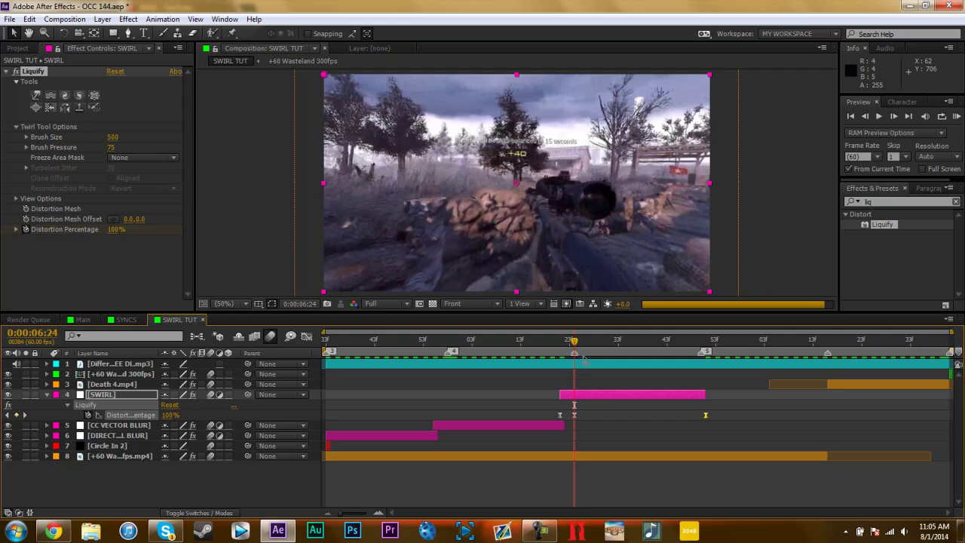
{"action": "left_click", "coordinate": [588, 341]}
{"action": "left_click_drag", "start_coordinate": [605, 342], "coordinate": [649, 354]}
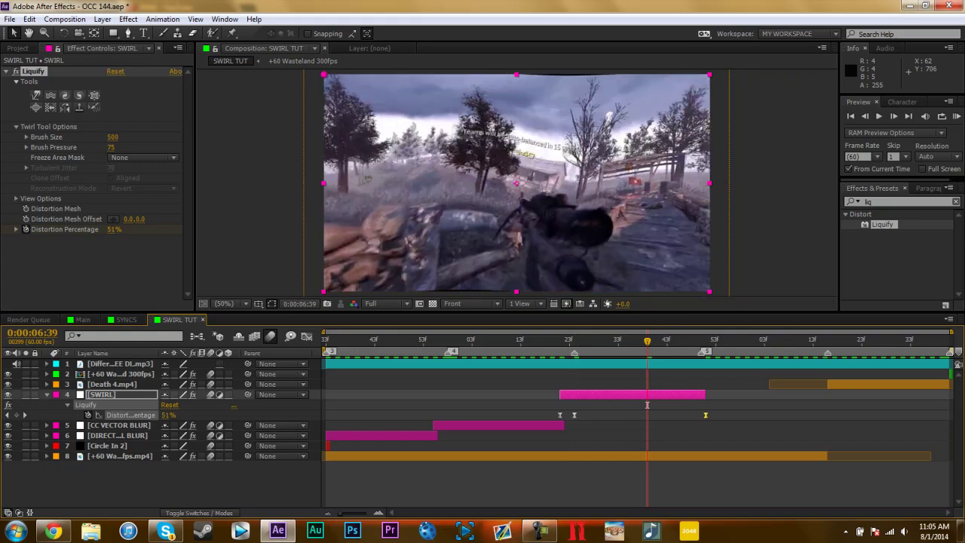
{"action": "key", "text": "Home"}
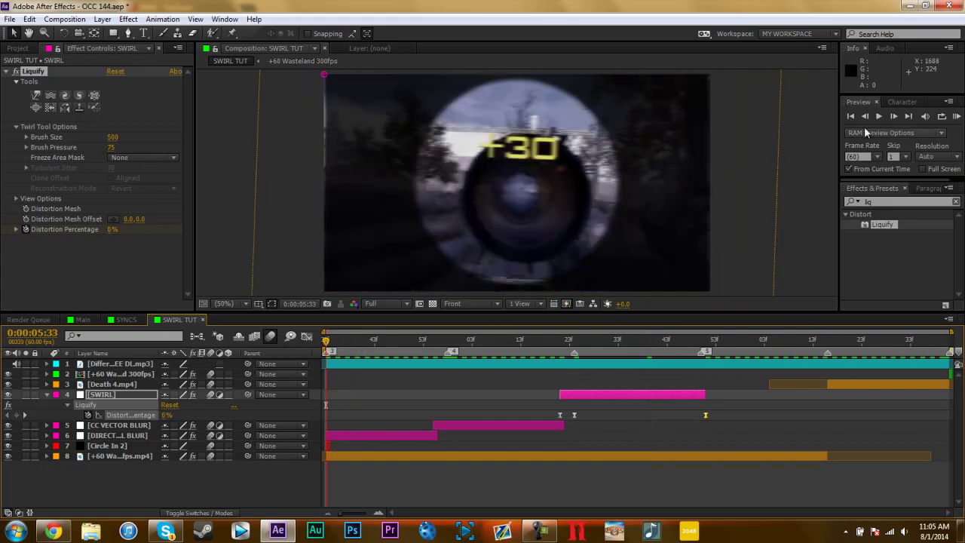
{"action": "left_click", "coordinate": [957, 116]}
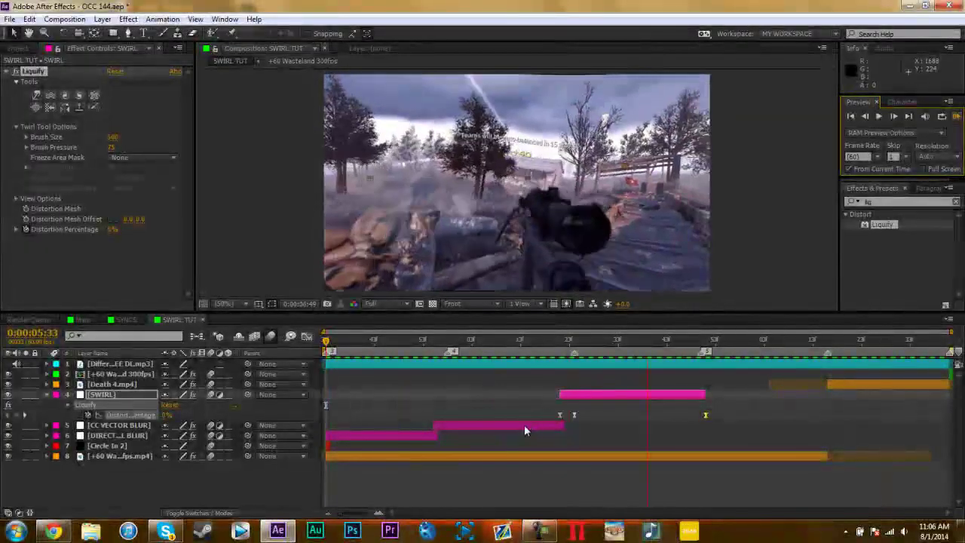
Stop the preview at 0:00:06:23 and show the +60 Wasteland 300fps.mp4 layer's keyframed properties.
{"action": "left_click", "coordinate": [567, 343]}
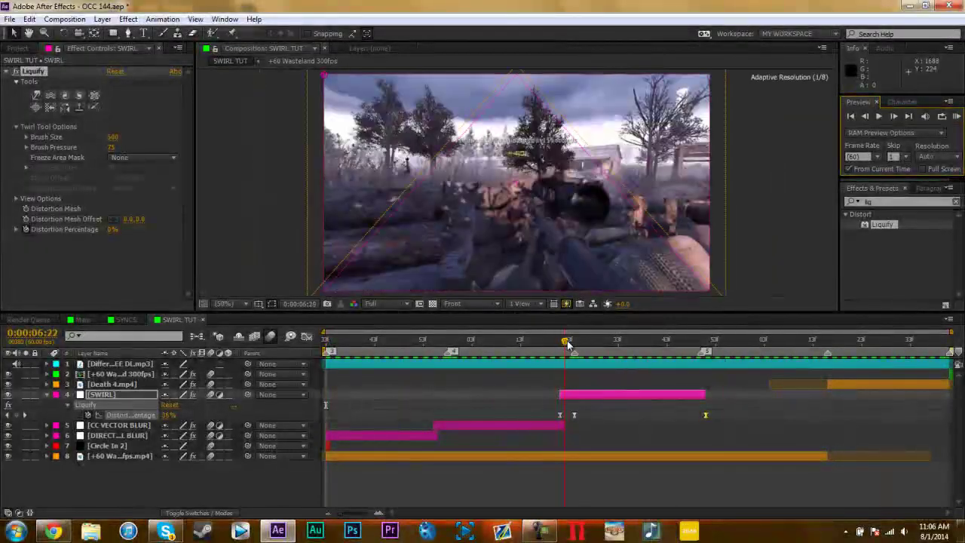
{"action": "left_click_drag", "start_coordinate": [566, 343], "coordinate": [569, 345]}
{"action": "left_click", "coordinate": [548, 457]}
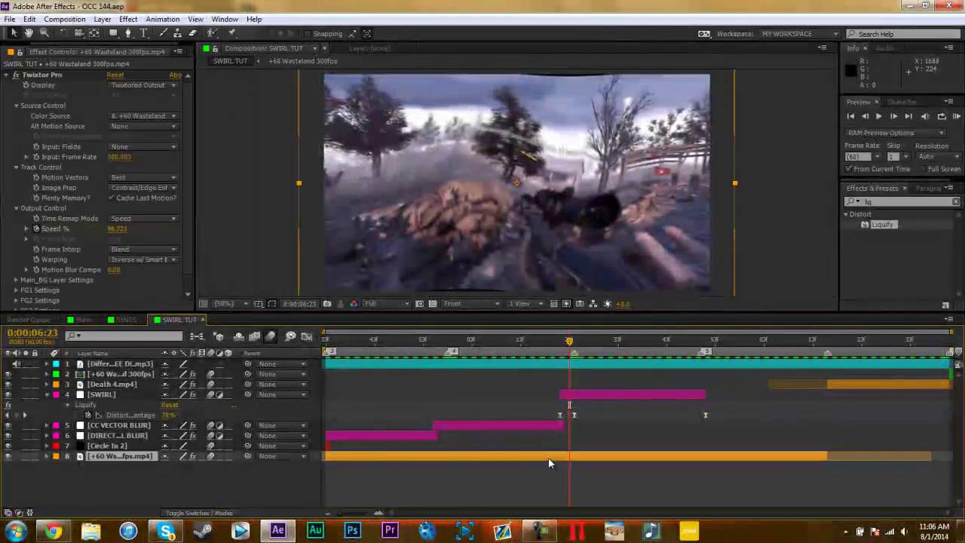
{"action": "key", "text": "u"}
{"action": "key", "text": "u"}
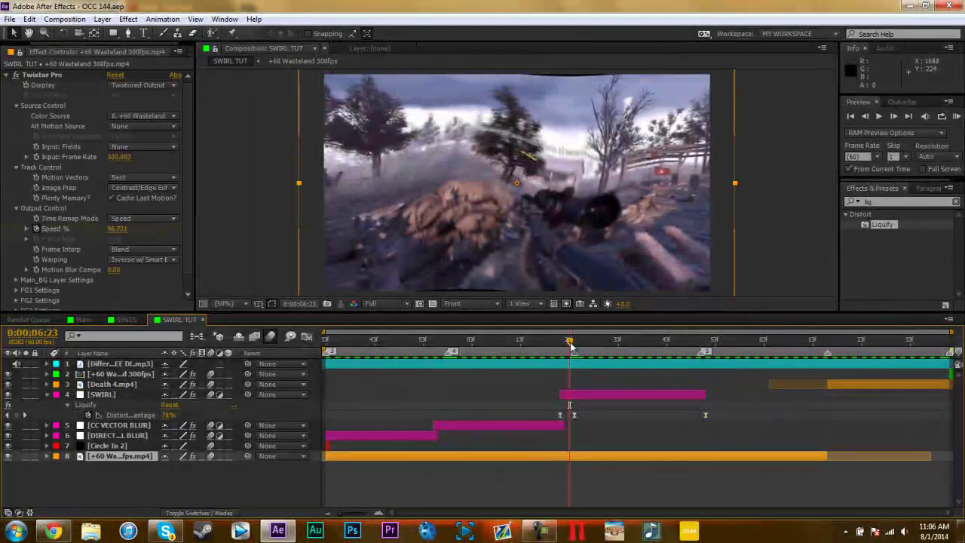
{"action": "key", "text": "Page_Down"}
{"action": "key", "text": "Page_Down"}
{"action": "key", "text": "Page_Down"}
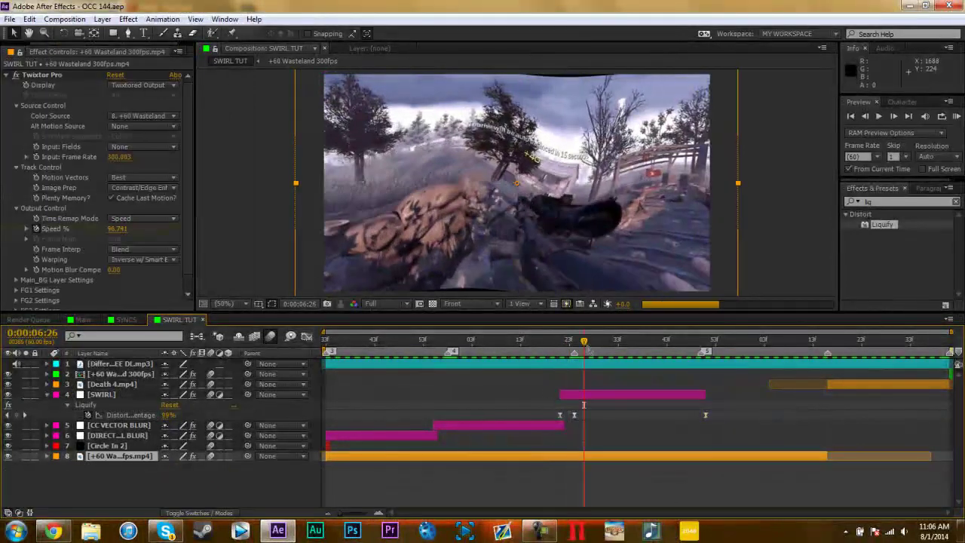